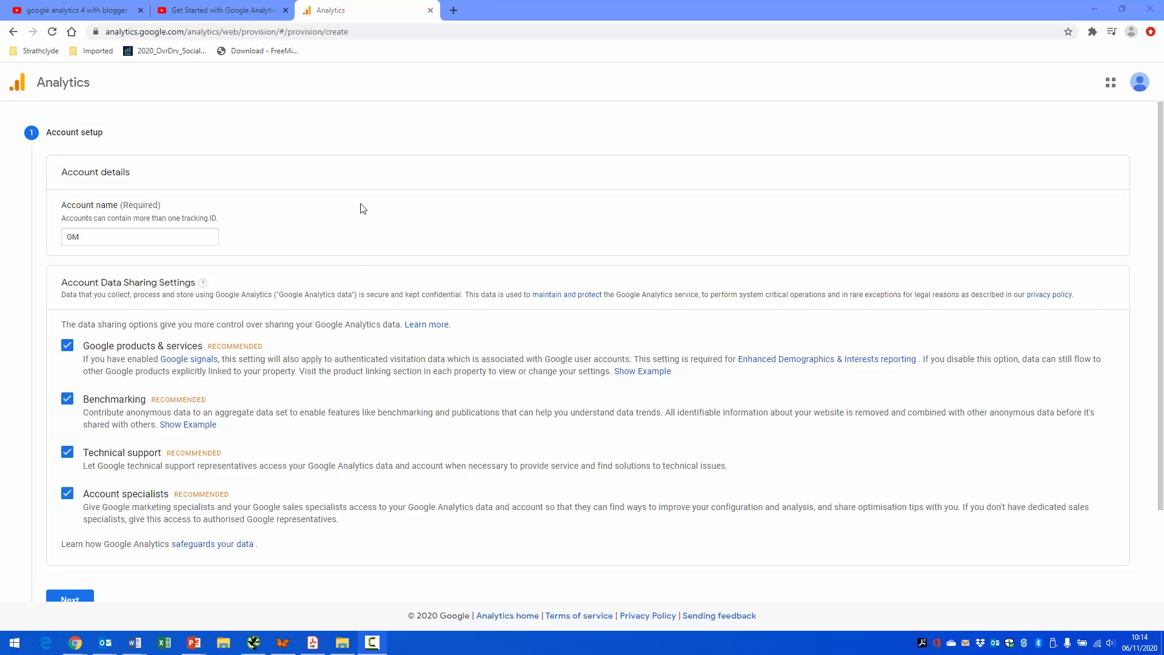
# Keep all recommended data sharing settings for the GM account and continue to the property setup
pyautogui.scroll(-1, 361, 208)
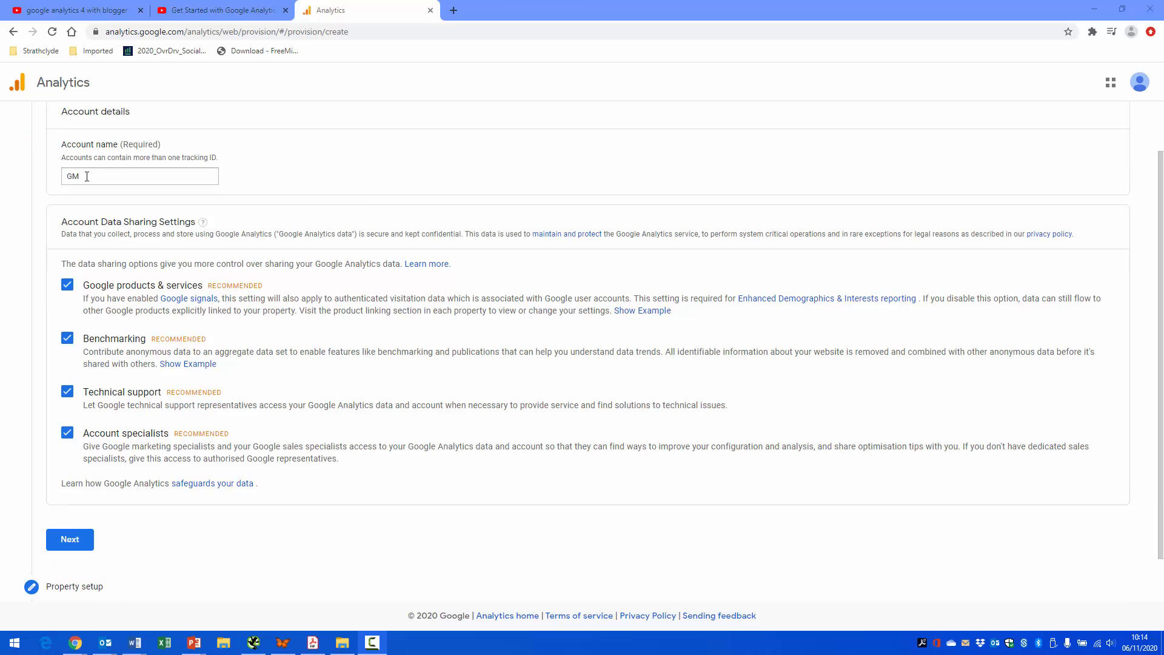
pyautogui.scroll(-1, 143, 338)
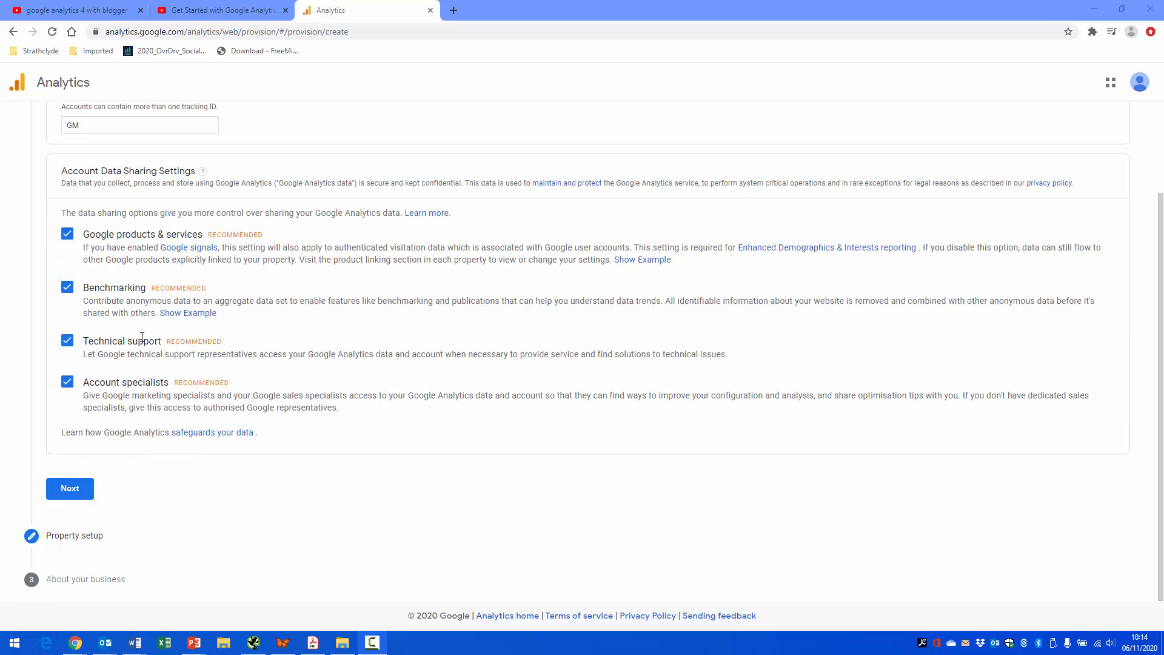
pyautogui.click(79, 487)
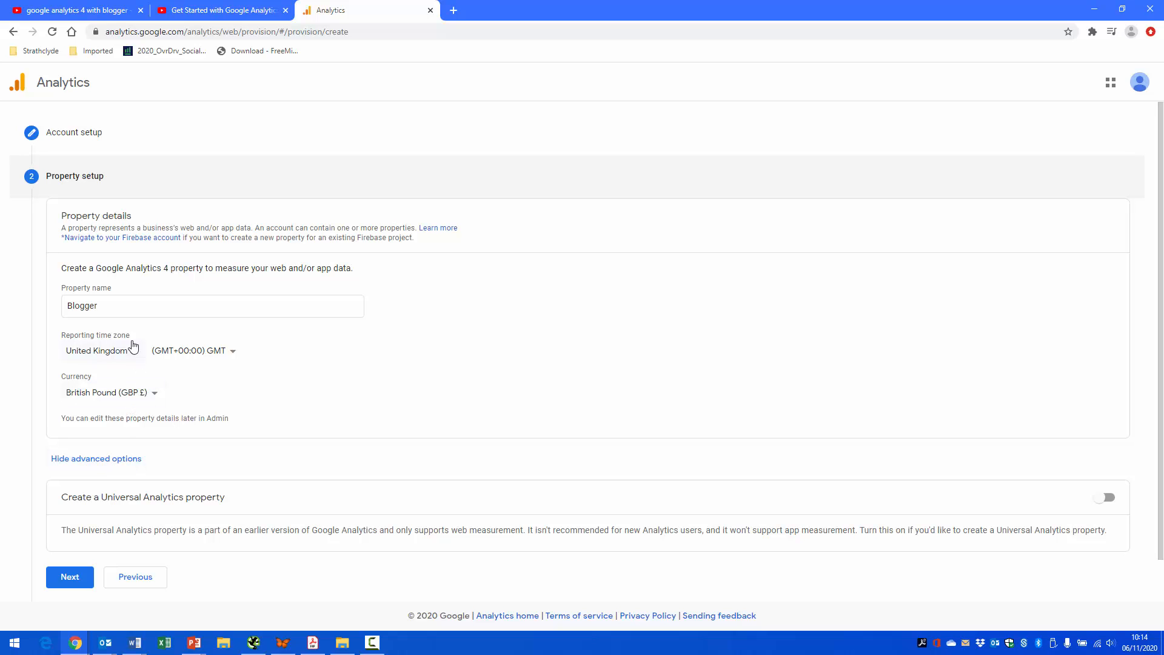
# Enter Blogger as the name of the new Google Analytics 4 property
pyautogui.click(101, 306)
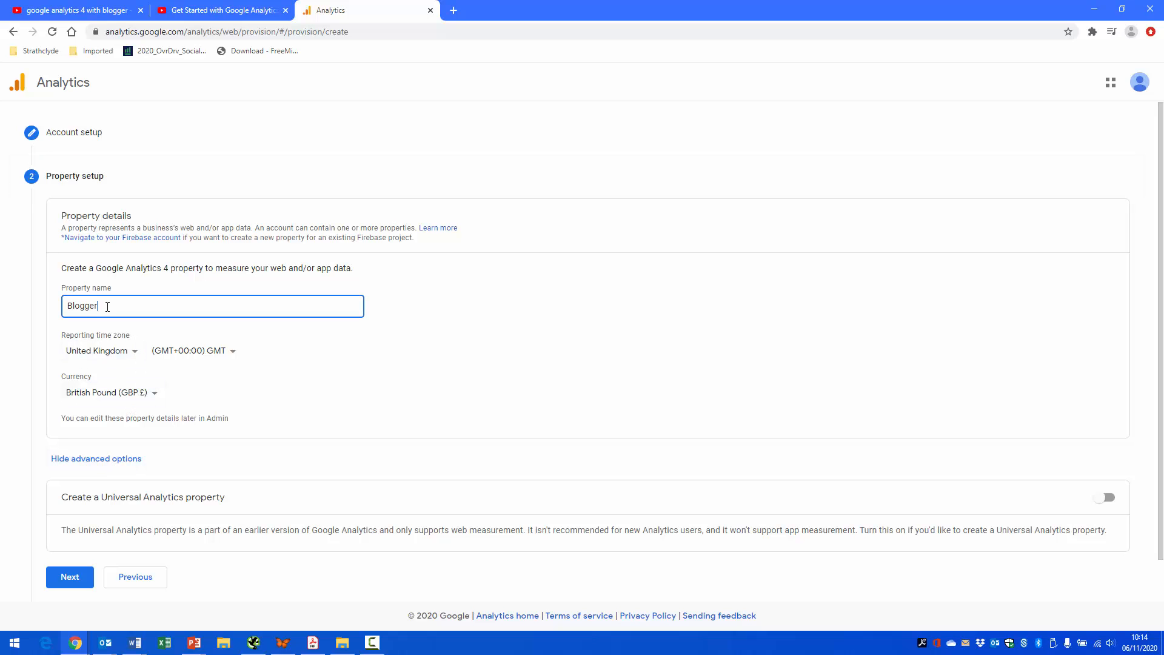
pyautogui.moveTo(101, 305); pyautogui.dragTo(9, 309)
pyautogui.press('BackSpace')
pyautogui.write('Blogger')
pyautogui.click(475, 316)
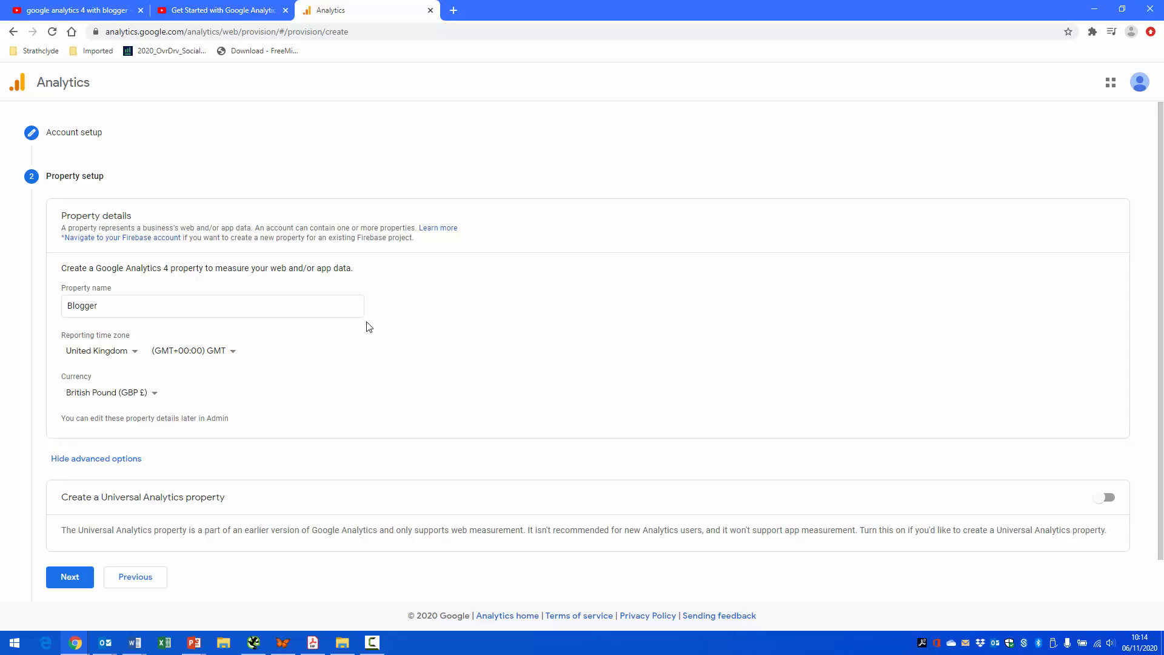
pyautogui.click(296, 310)
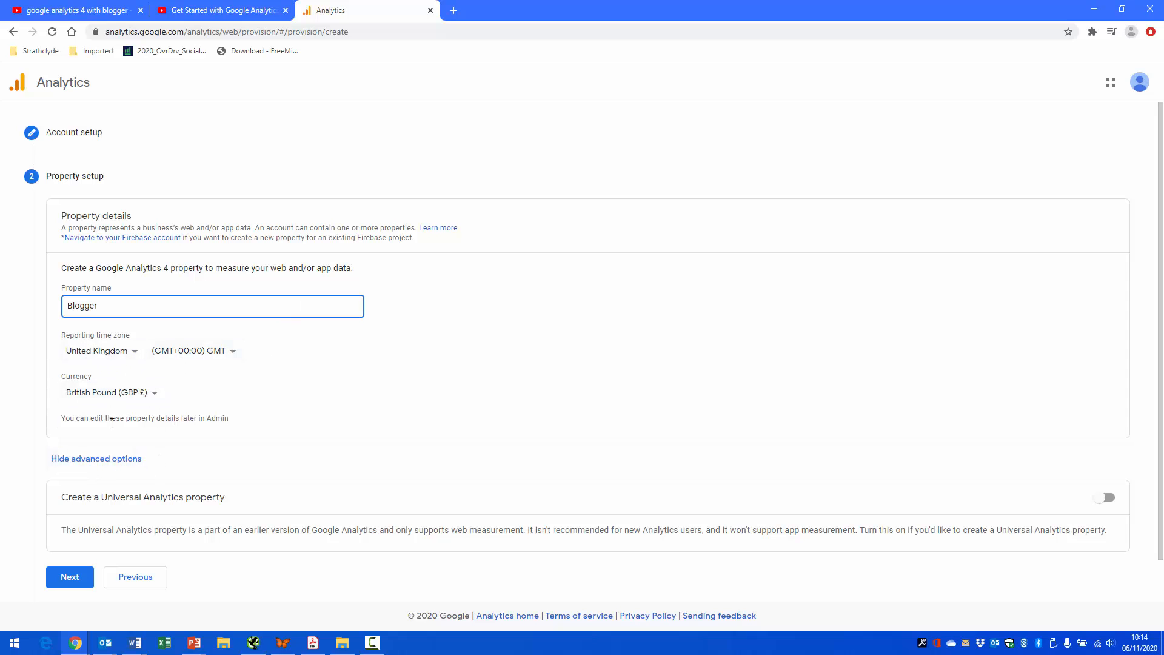
# Show the advanced property options and turn on creating a Universal Analytics property
pyautogui.scroll(-1, 619, 366)
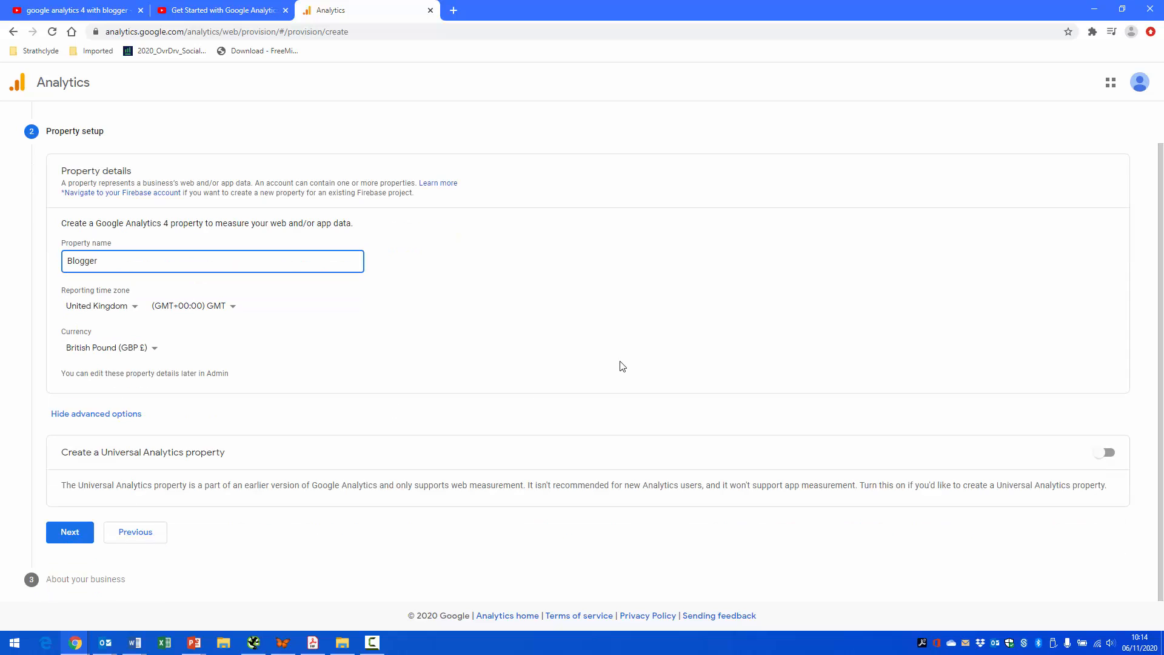
pyautogui.click(96, 414)
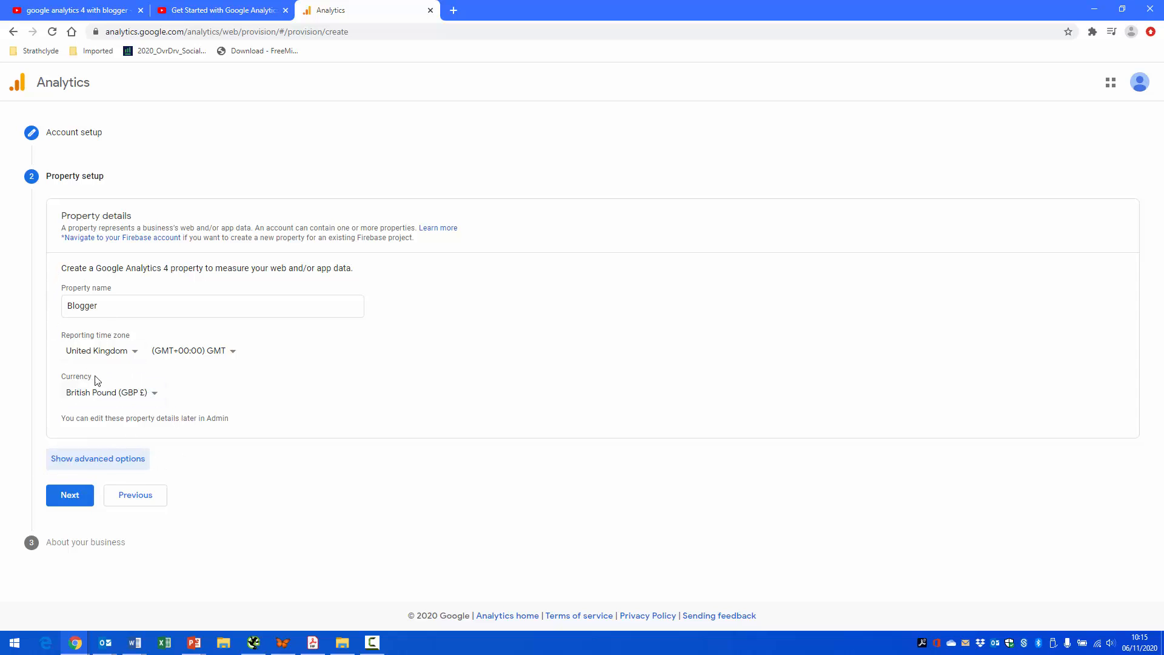
pyautogui.moveTo(93, 268); pyautogui.dragTo(169, 273)
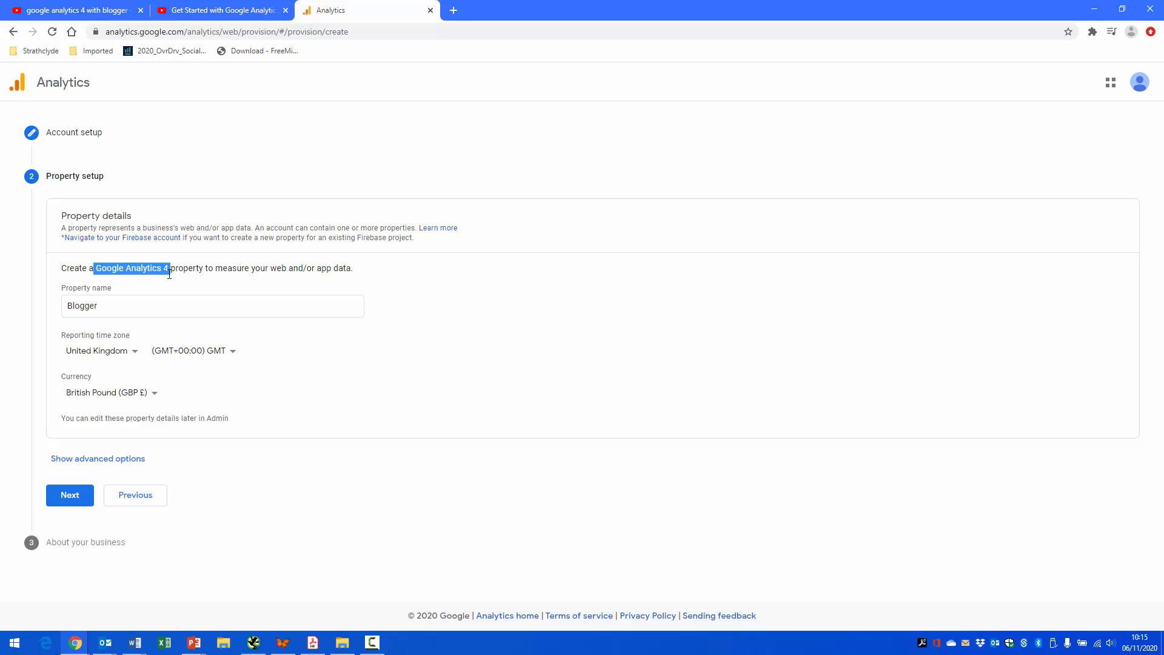
pyautogui.click(96, 463)
pyautogui.scroll(-1, 322, 426)
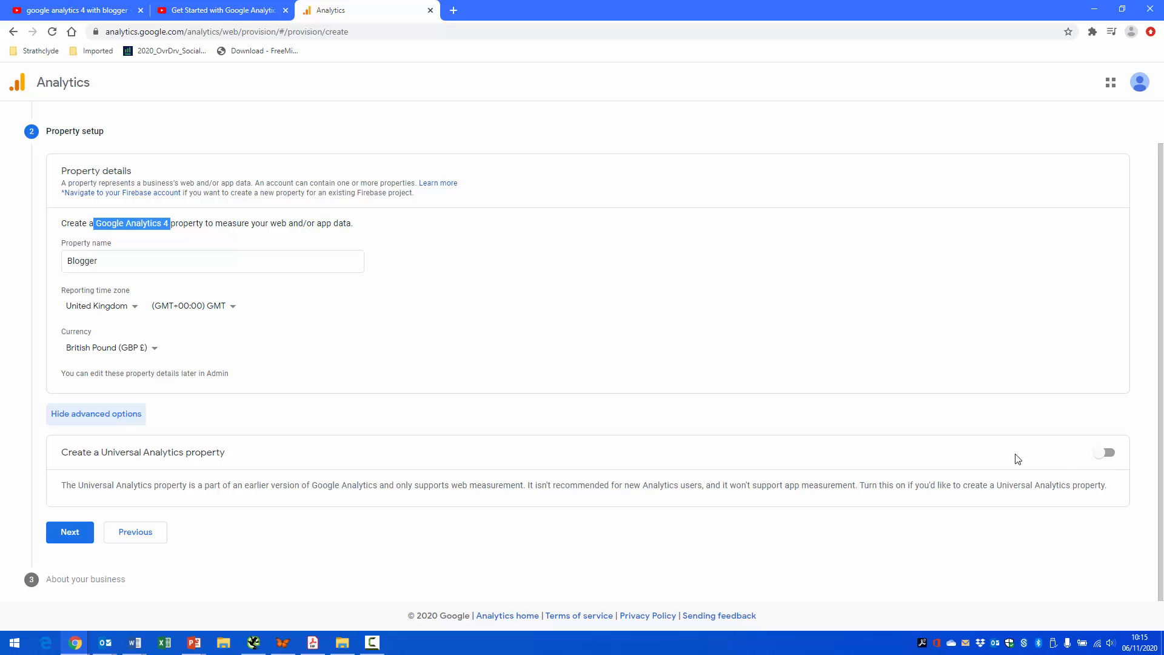
pyautogui.click(1100, 456)
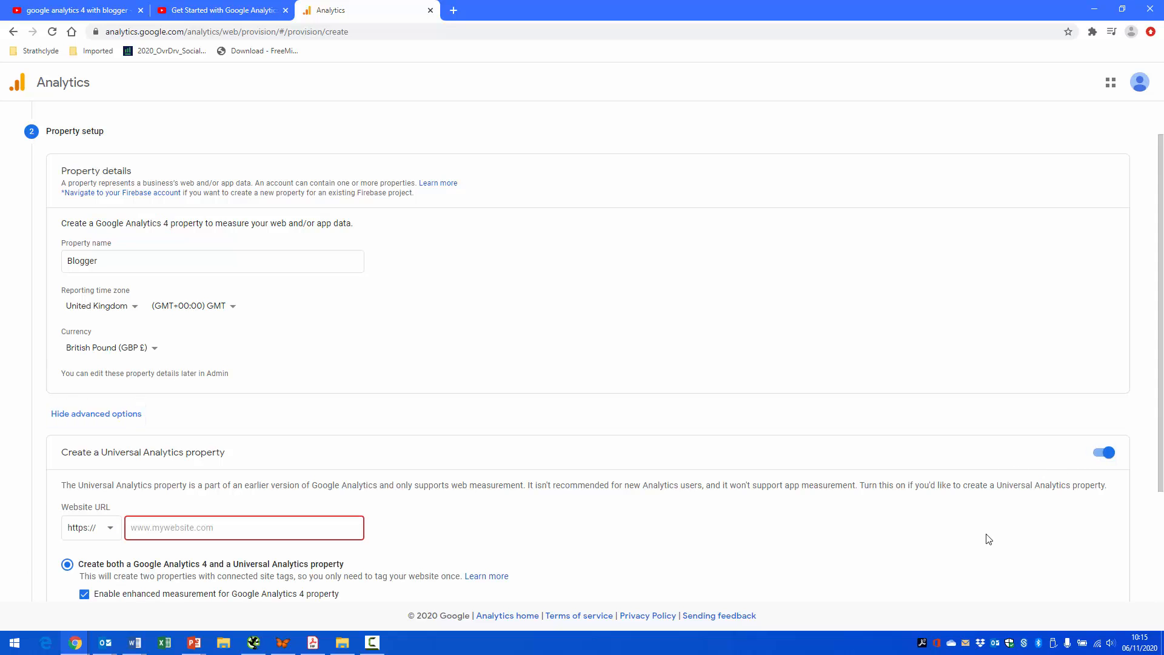
pyautogui.scroll(-2, 976, 527)
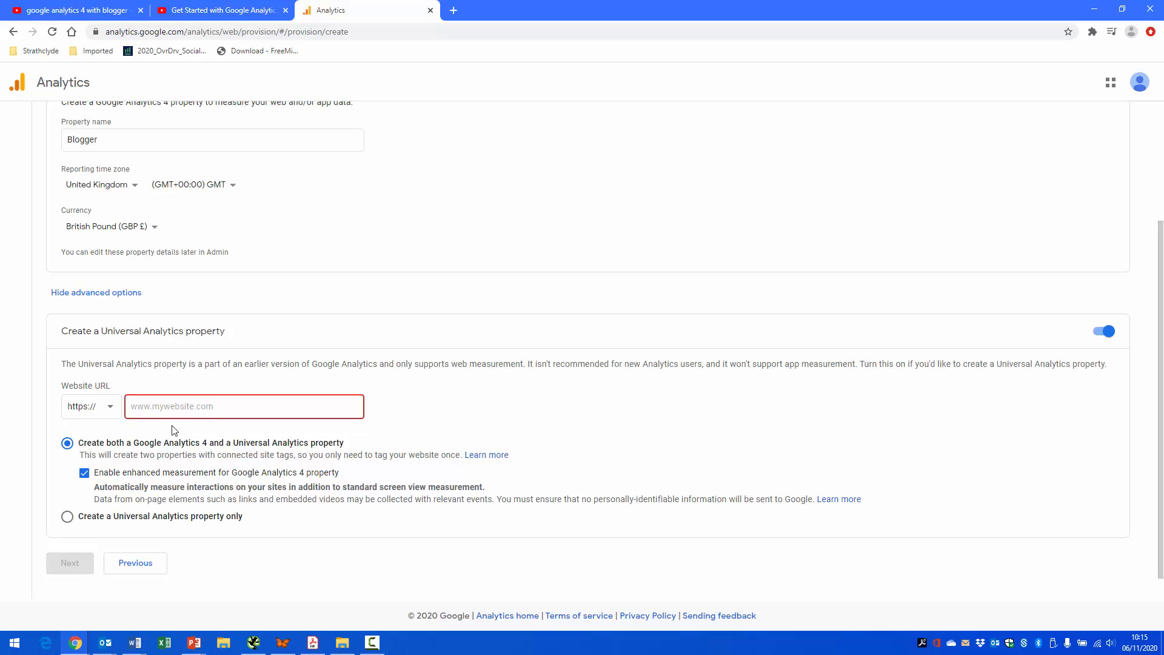
pyautogui.write('www.blogger')
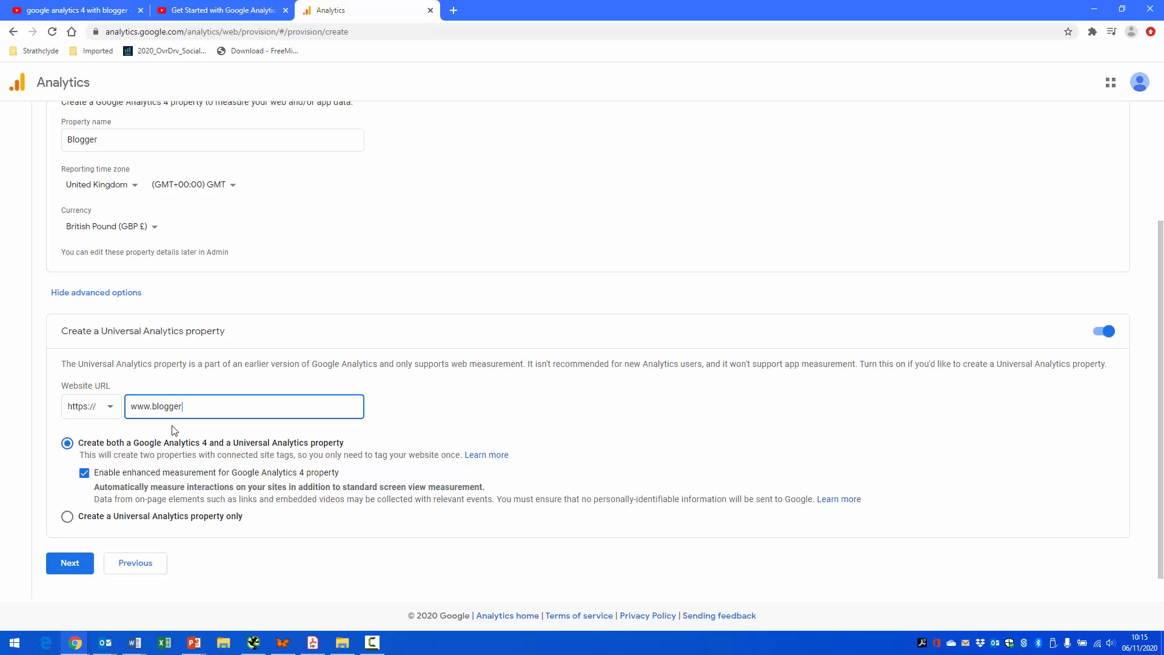
pyautogui.write('.blogspot.com')
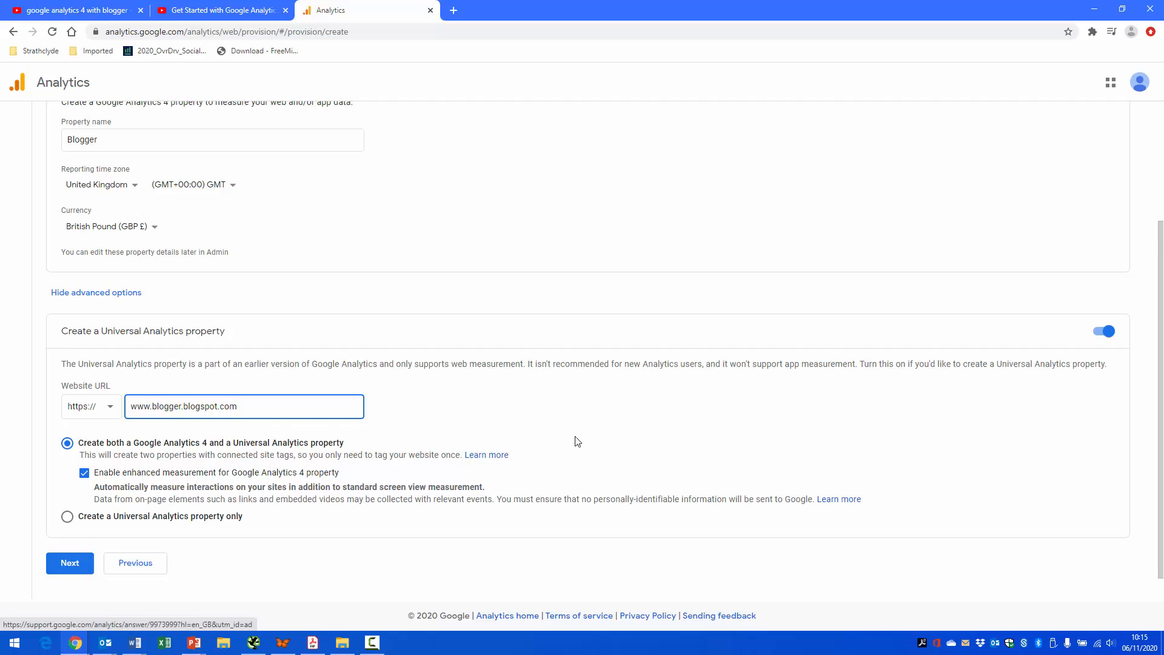
pyautogui.scroll(-1, 570, 443)
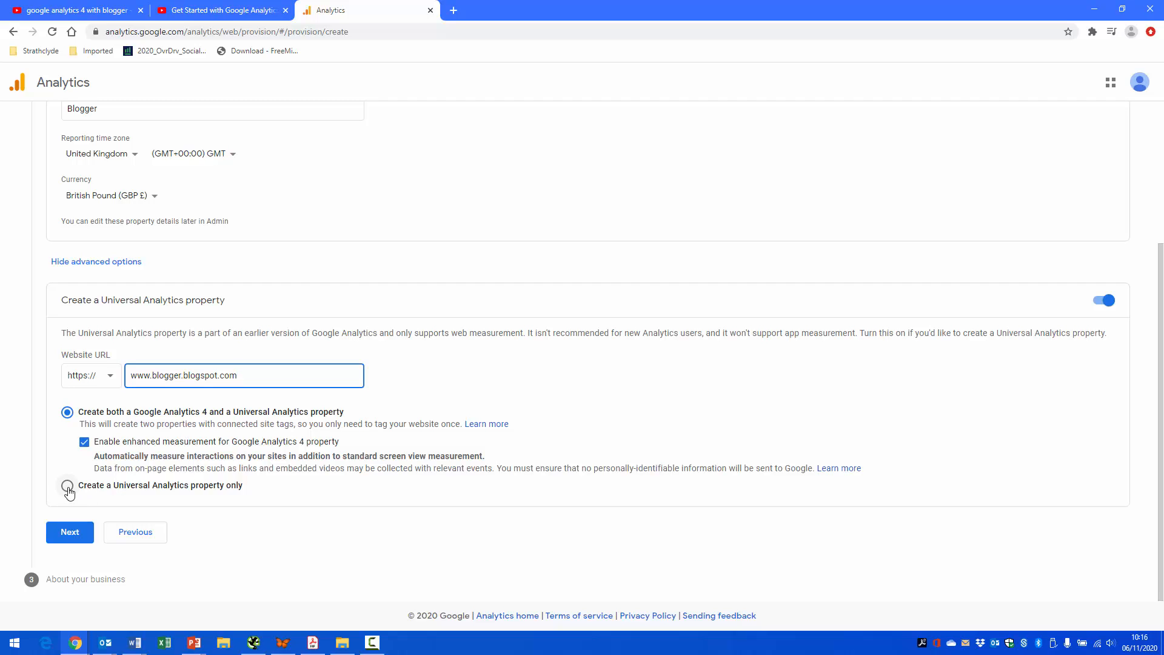
pyautogui.click(77, 532)
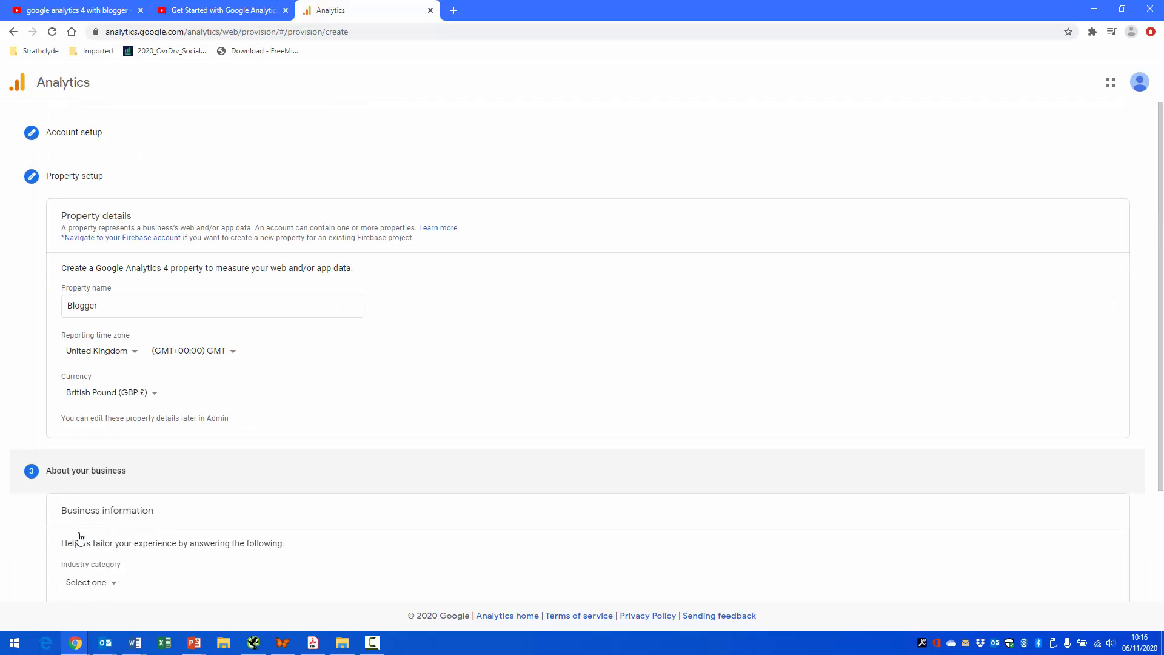
# Review the industry, business size and intended-use questions, and return to the property setup section
pyautogui.scroll(-2, 316, 431)
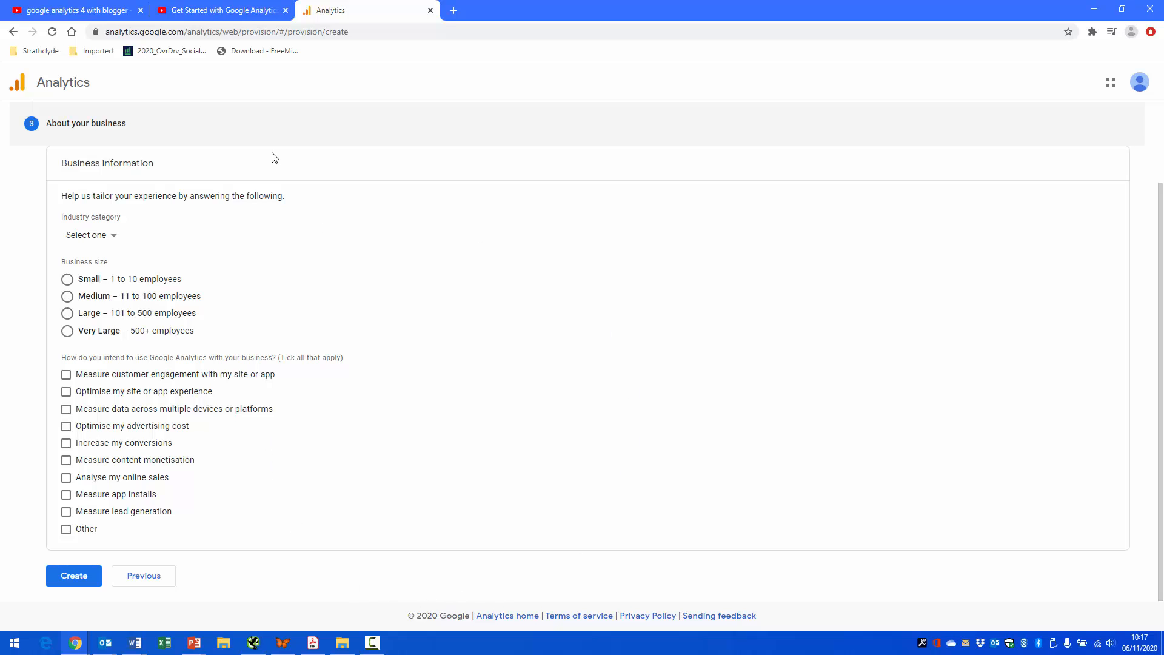
pyautogui.scroll(2, 257, 231)
pyautogui.click(77, 178)
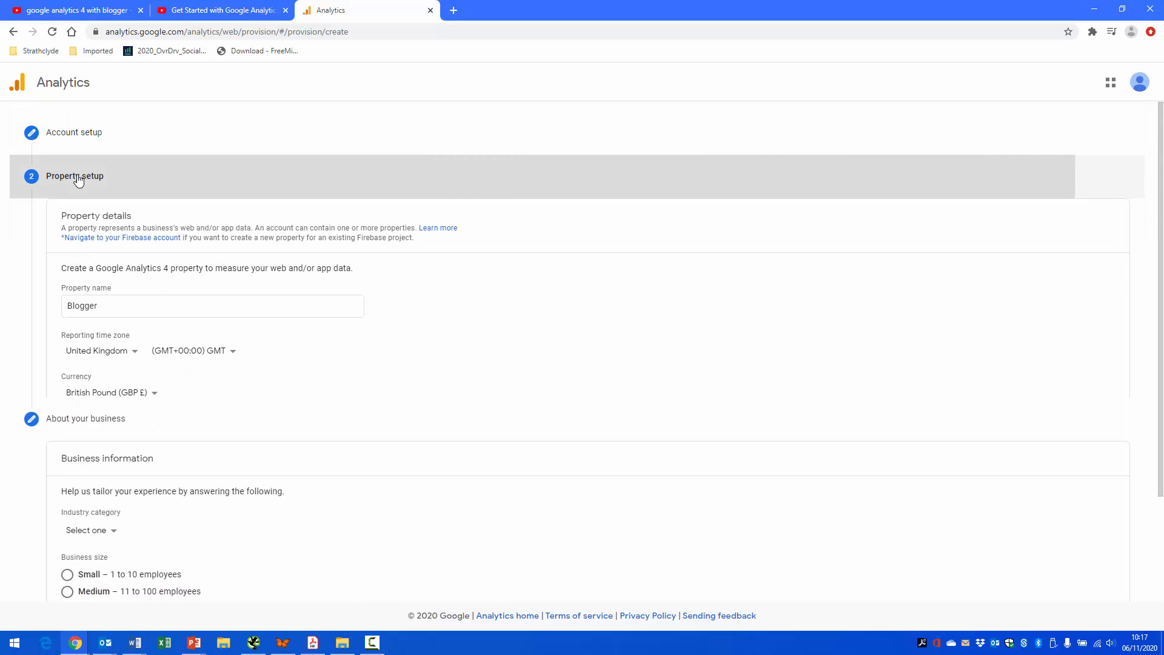
pyautogui.scroll(-3, 159, 473)
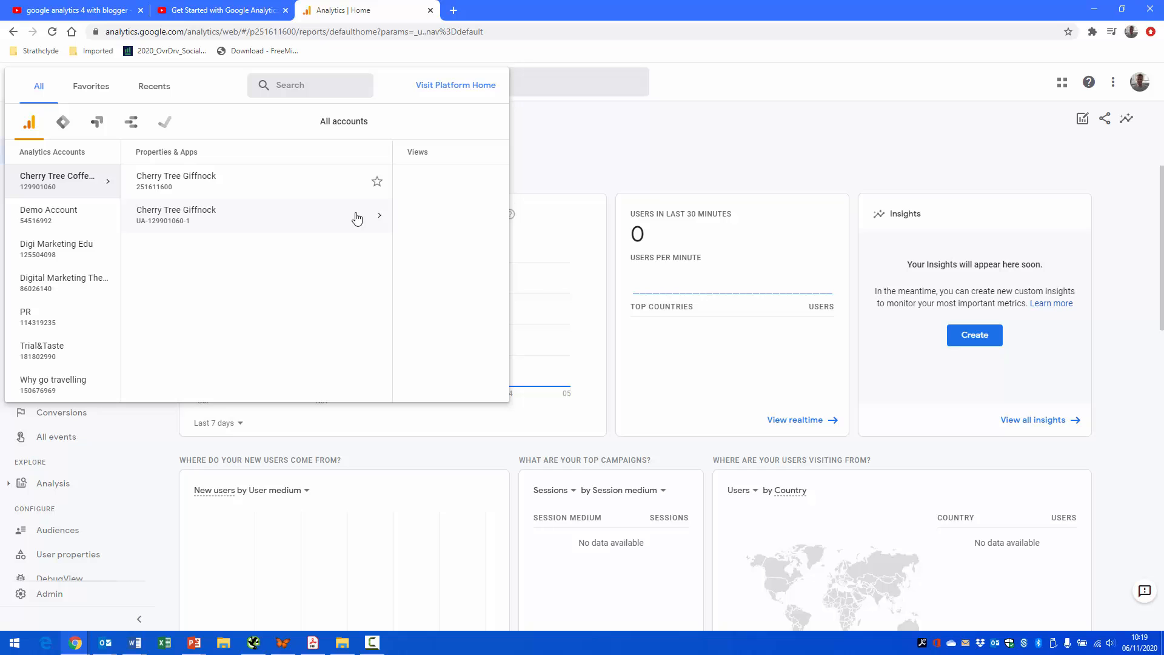
# Select the Google Analytics 4 property of Cherry Tree Giffnock and open its web data stream's details from the admin settings
pyautogui.click(204, 180)
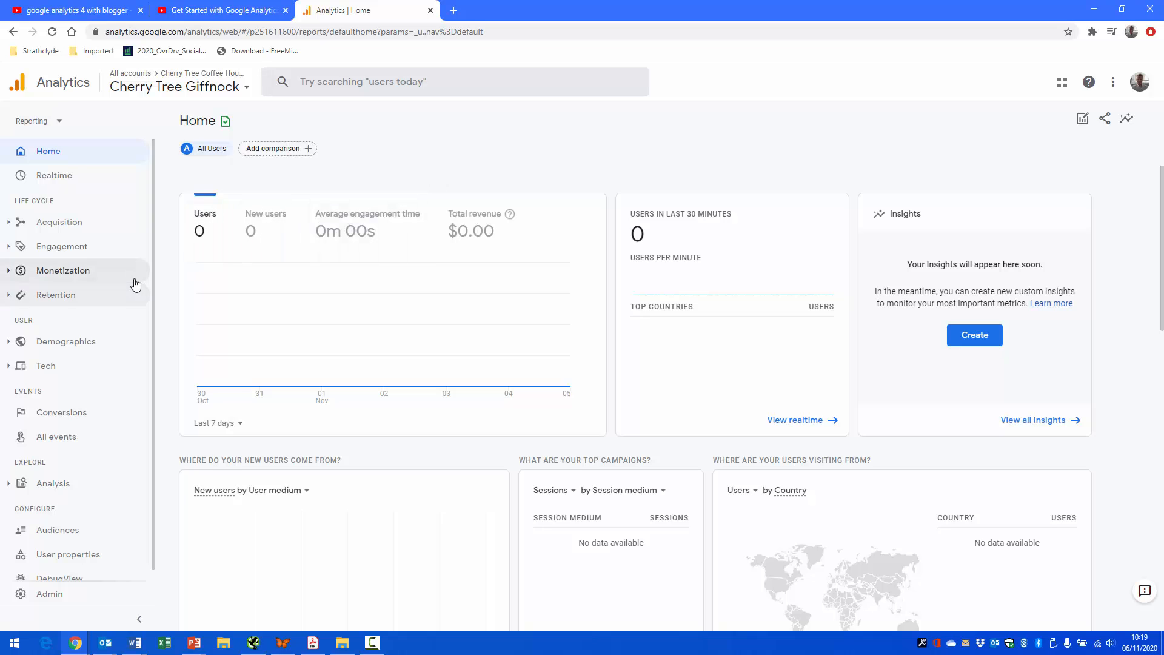
pyautogui.scroll(-1, 106, 338)
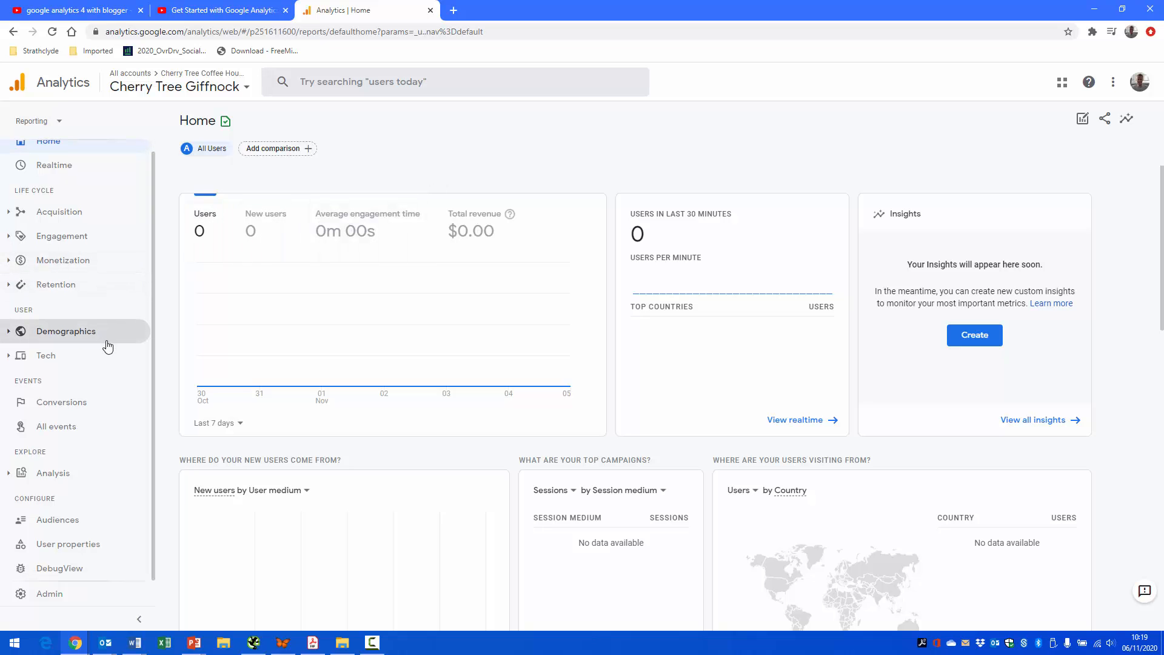
pyautogui.click(50, 597)
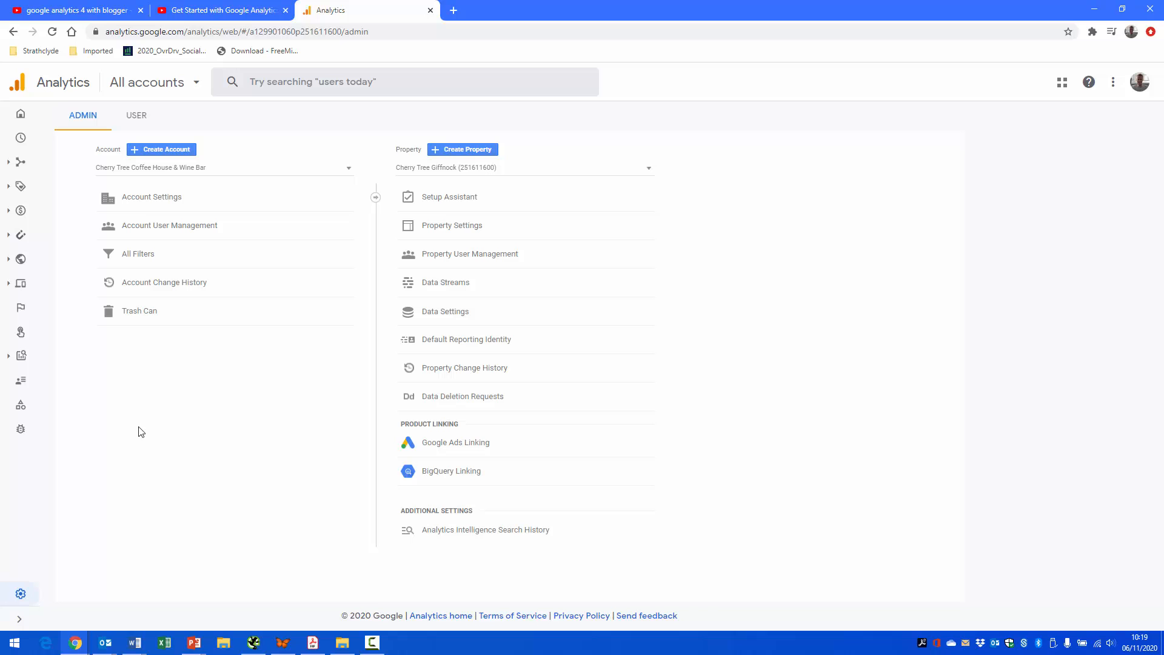
pyautogui.click(445, 291)
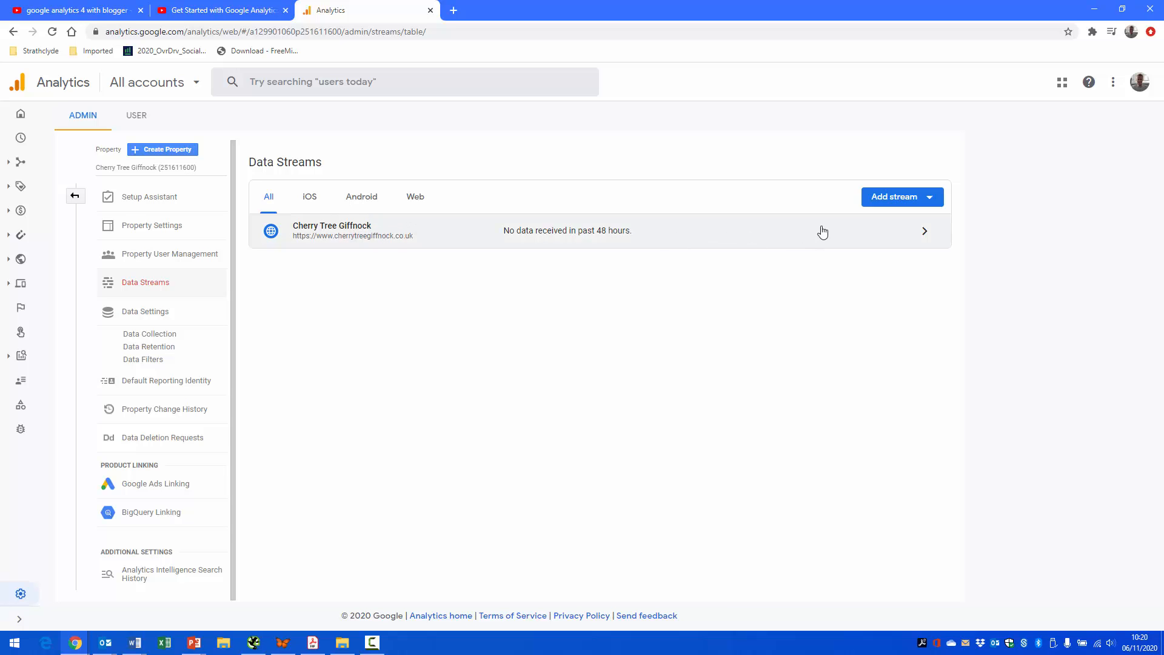
pyautogui.click(750, 231)
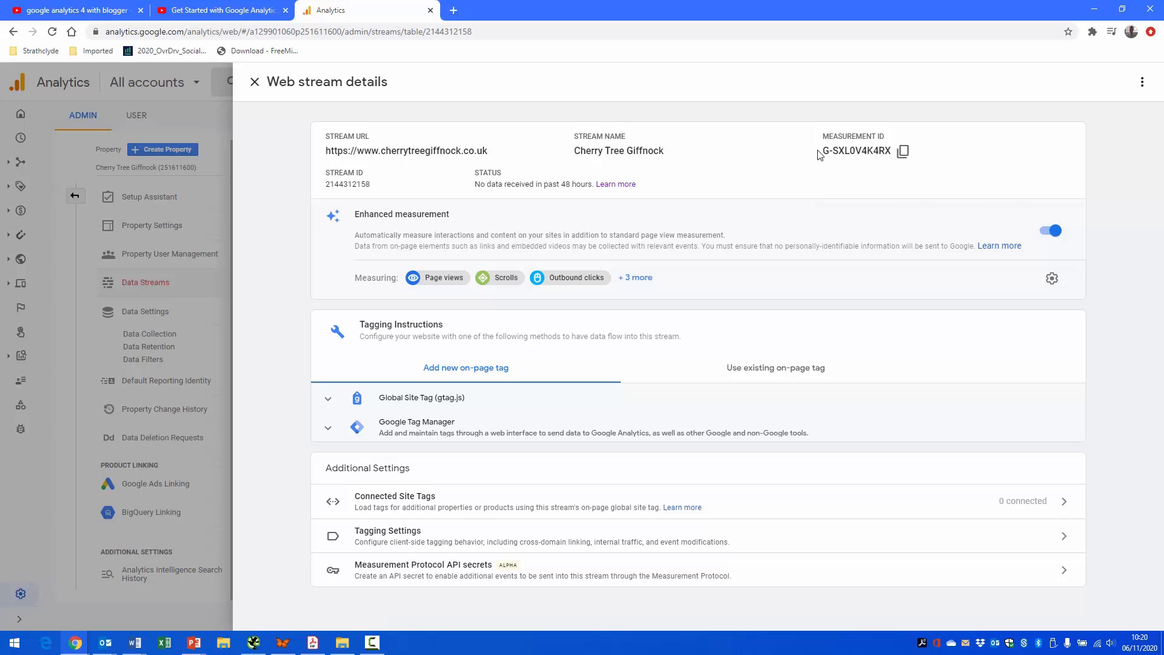
# Highlight the web stream's measurement ID and copy the complete Global Site Tag (gtag.js) code
pyautogui.moveTo(819, 155); pyautogui.dragTo(890, 152)
pyautogui.moveTo(817, 156); pyautogui.dragTo(888, 151)
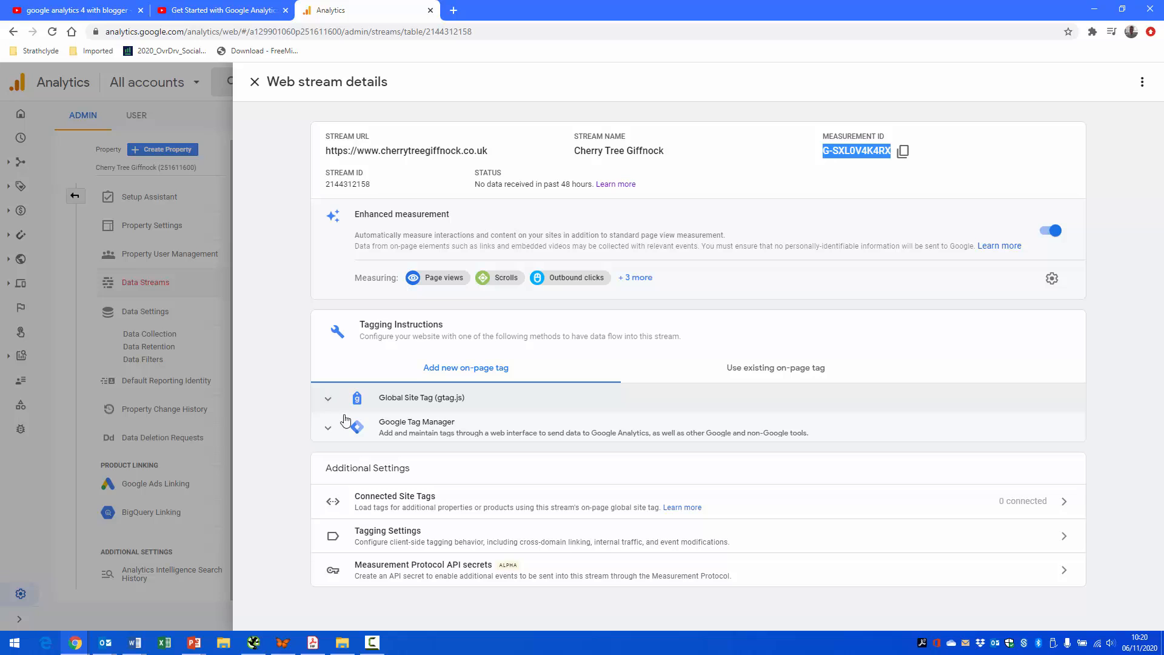
pyautogui.click(328, 398)
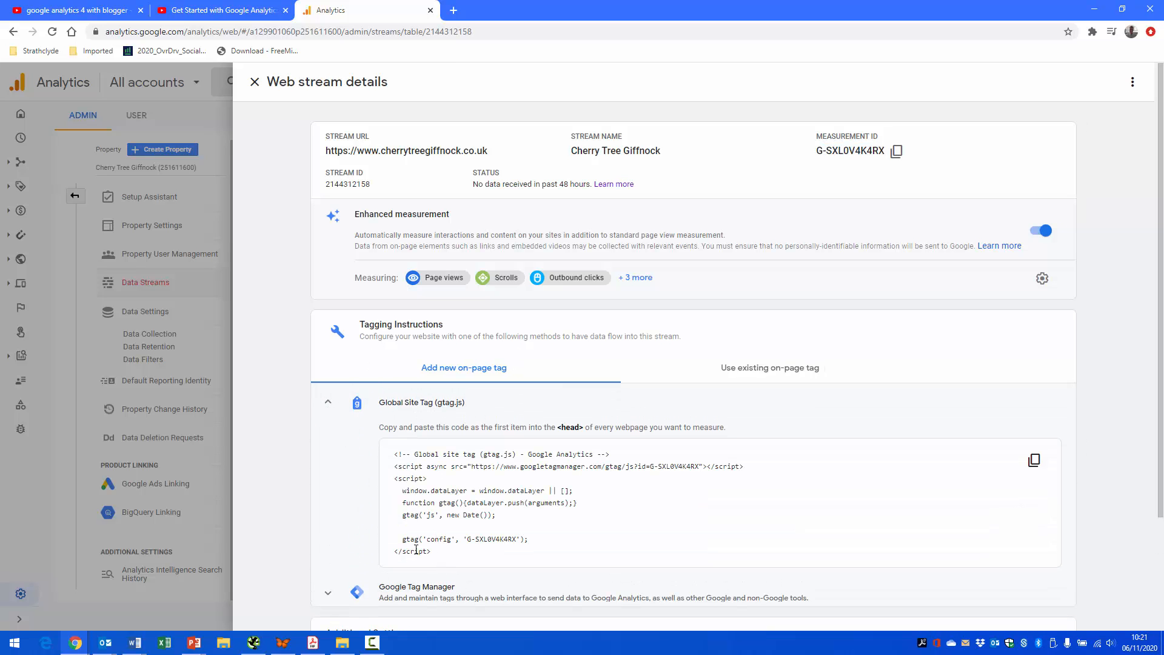
pyautogui.moveTo(416, 549); pyautogui.dragTo(387, 451)
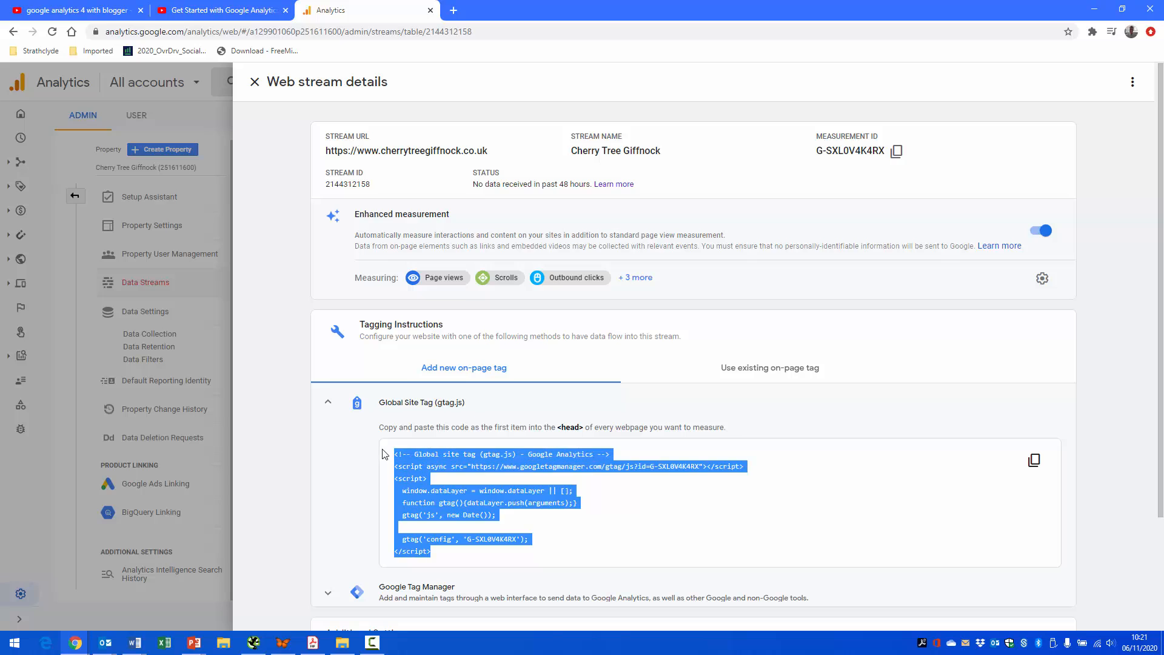
pyautogui.rightClick(413, 477)
pyautogui.click(428, 493)
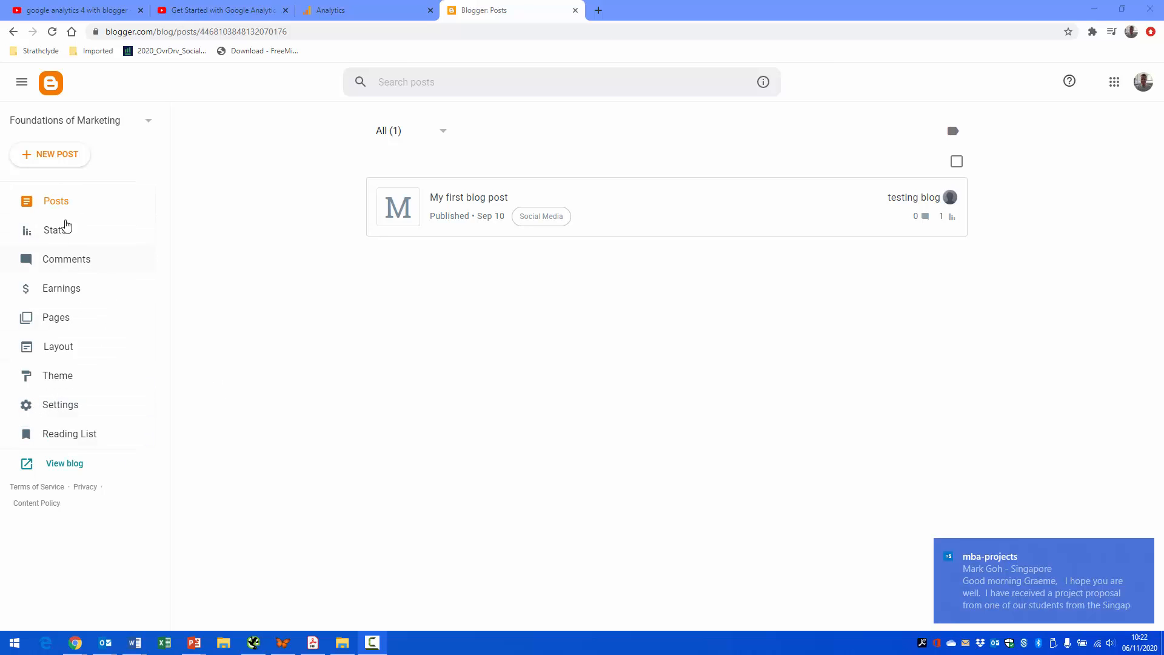
pyautogui.click(69, 411)
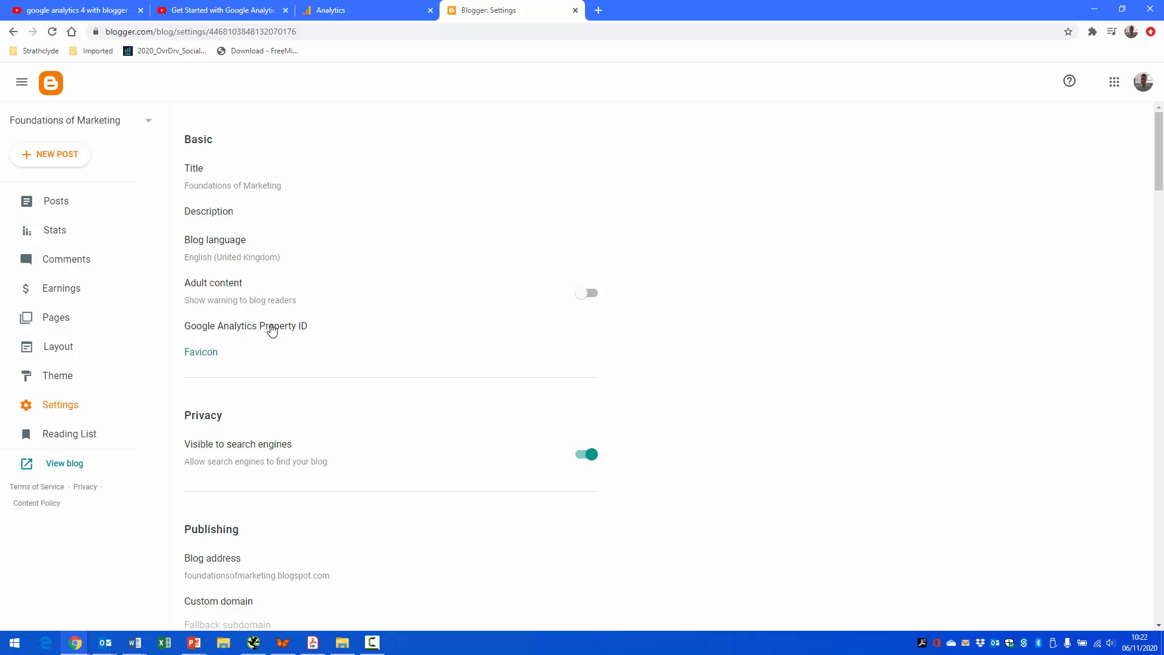
pyautogui.click(270, 328)
pyautogui.click(522, 310)
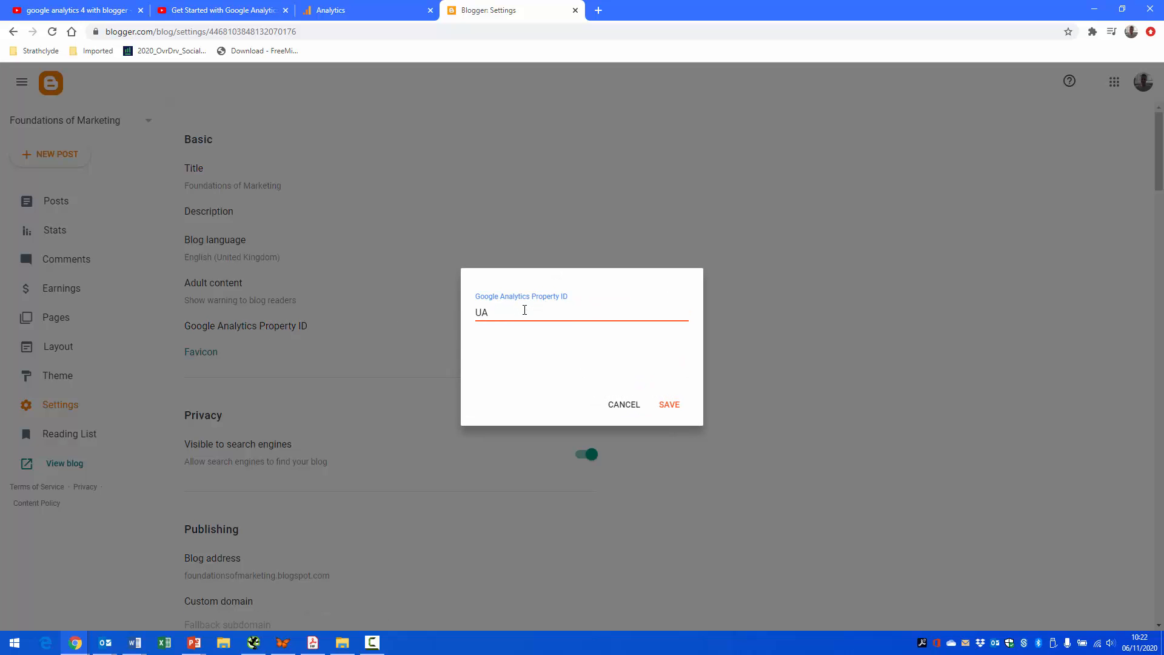
pyautogui.write('UA454654556')
pyautogui.write('G-54654646')
pyautogui.click(626, 406)
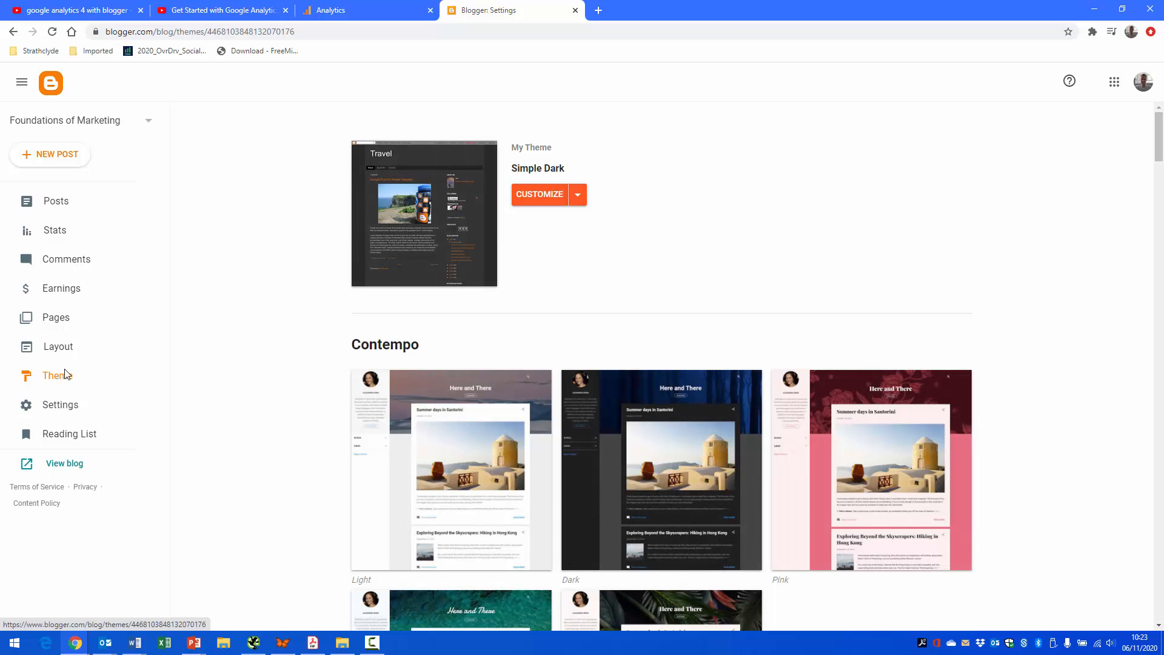
# Open the blog's Simple Dark theme for HTML editing and place the cursor directly after the opening <head> tag
pyautogui.click(65, 375)
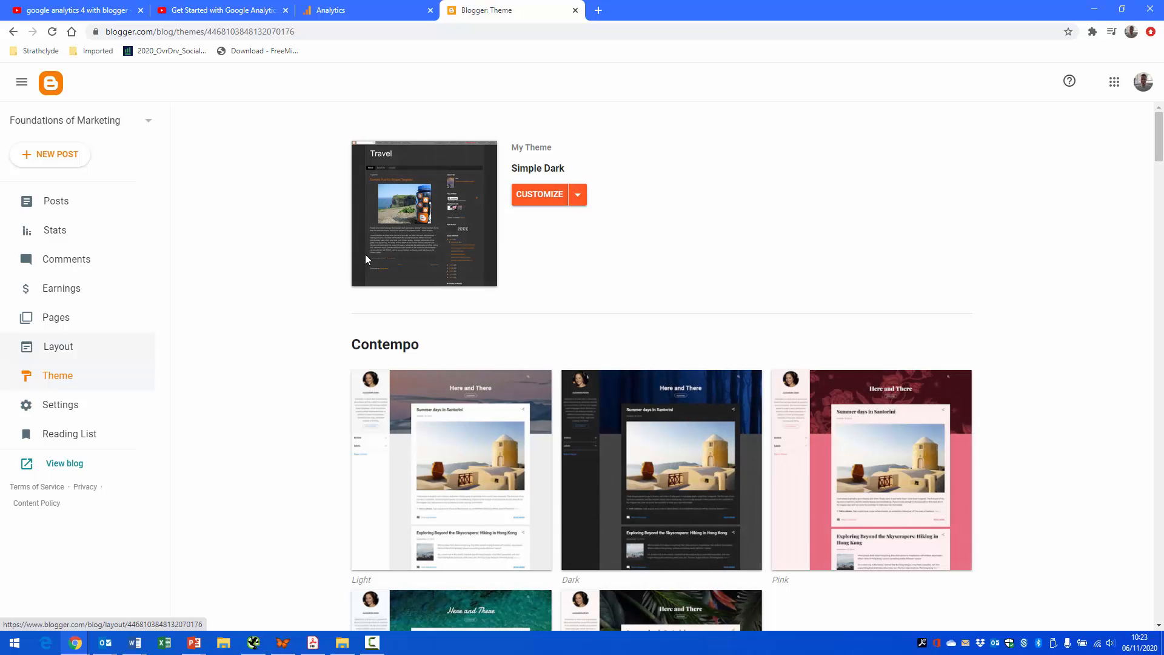
pyautogui.click(575, 195)
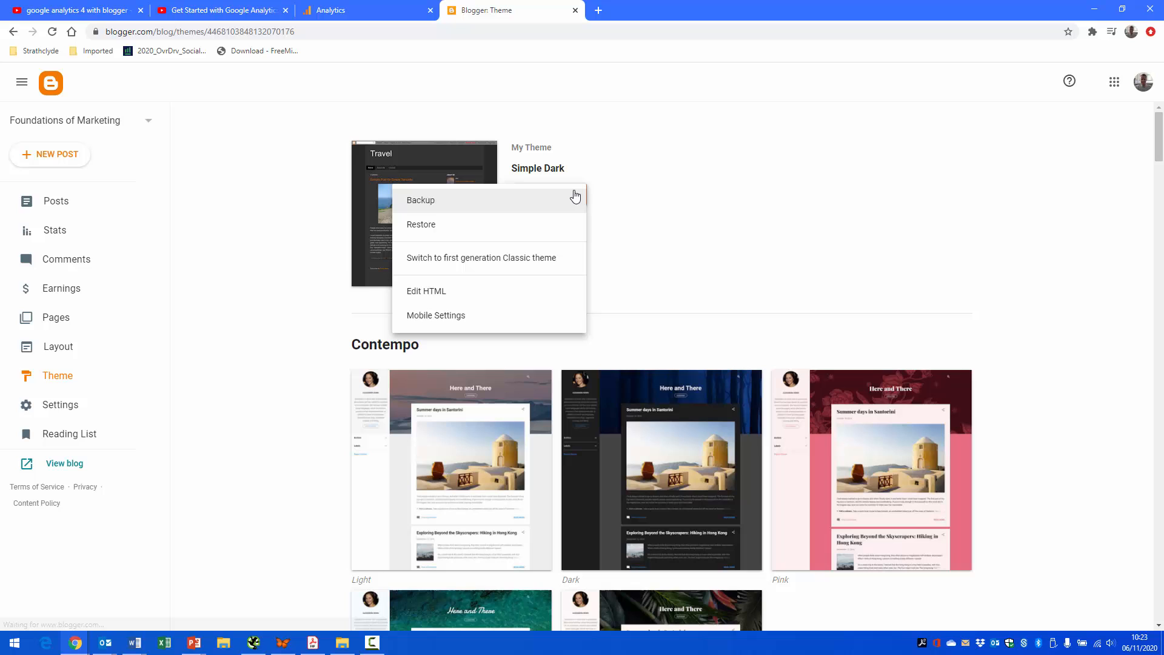
pyautogui.click(426, 292)
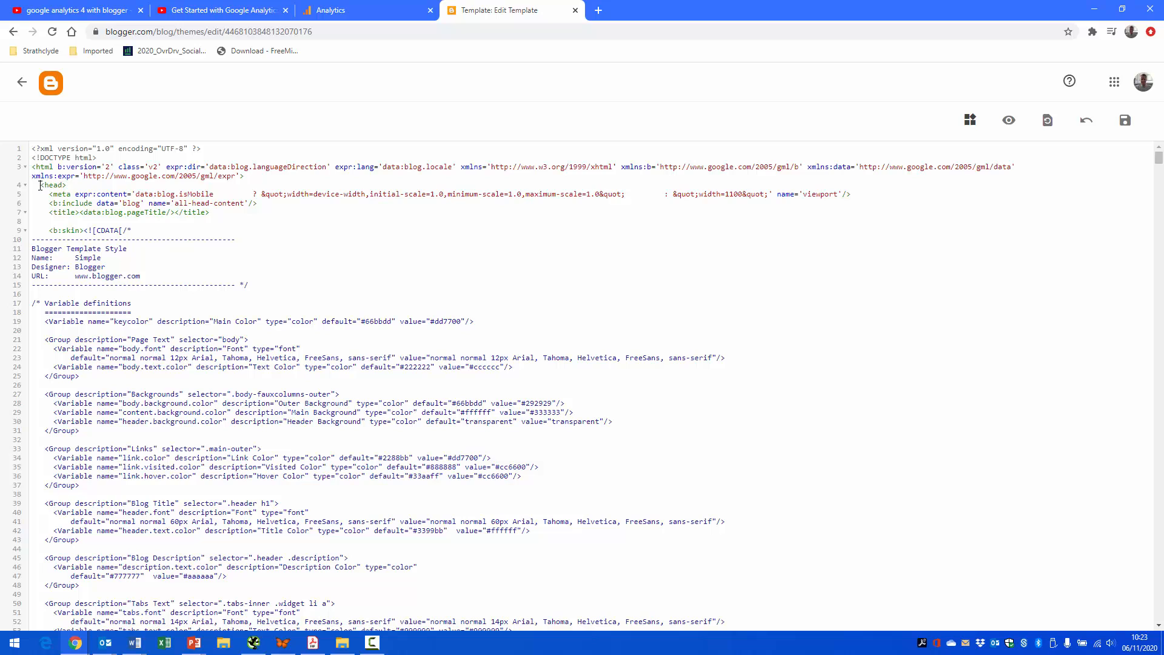
pyautogui.moveTo(40, 186); pyautogui.dragTo(70, 186)
pyautogui.click(71, 185)
# Insert the copied Global Site Tag on a new line directly after the opening <head> tag and save the theme
pyautogui.click(385, 15)
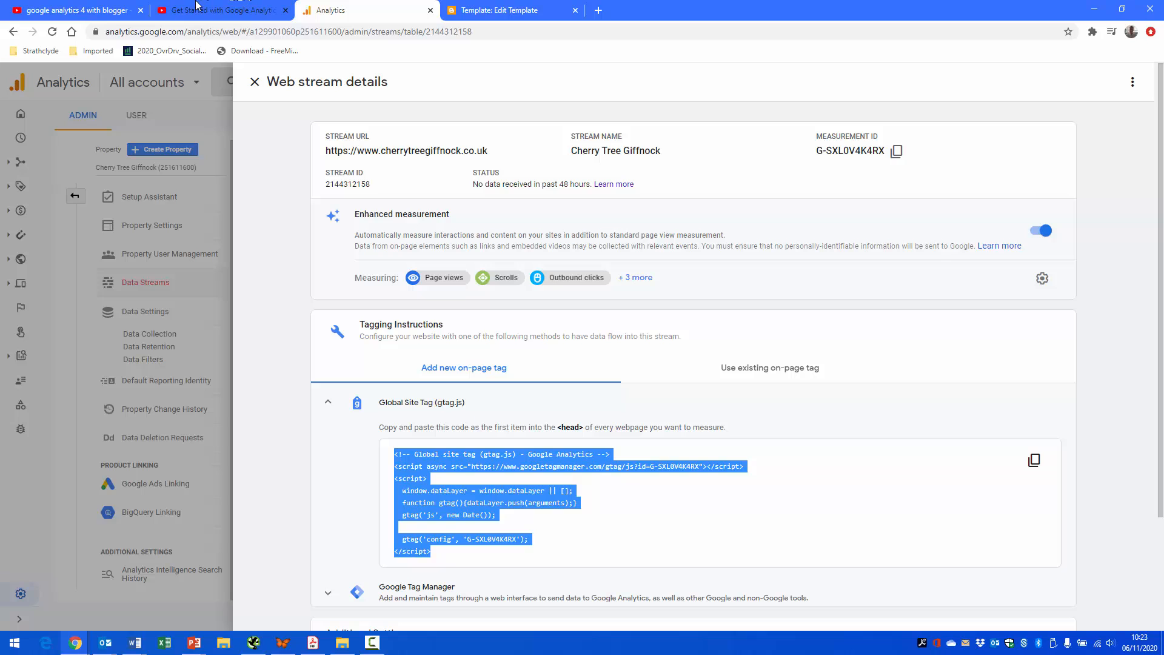
pyautogui.click(497, 10)
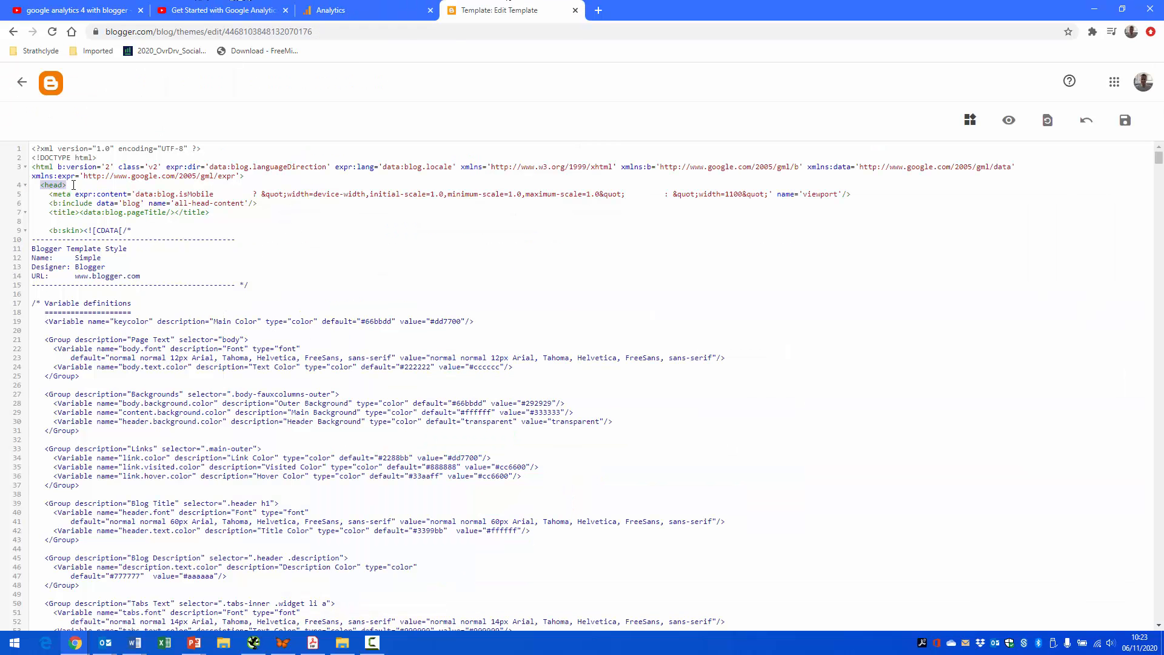
pyautogui.click(73, 185)
pyautogui.press('Return')
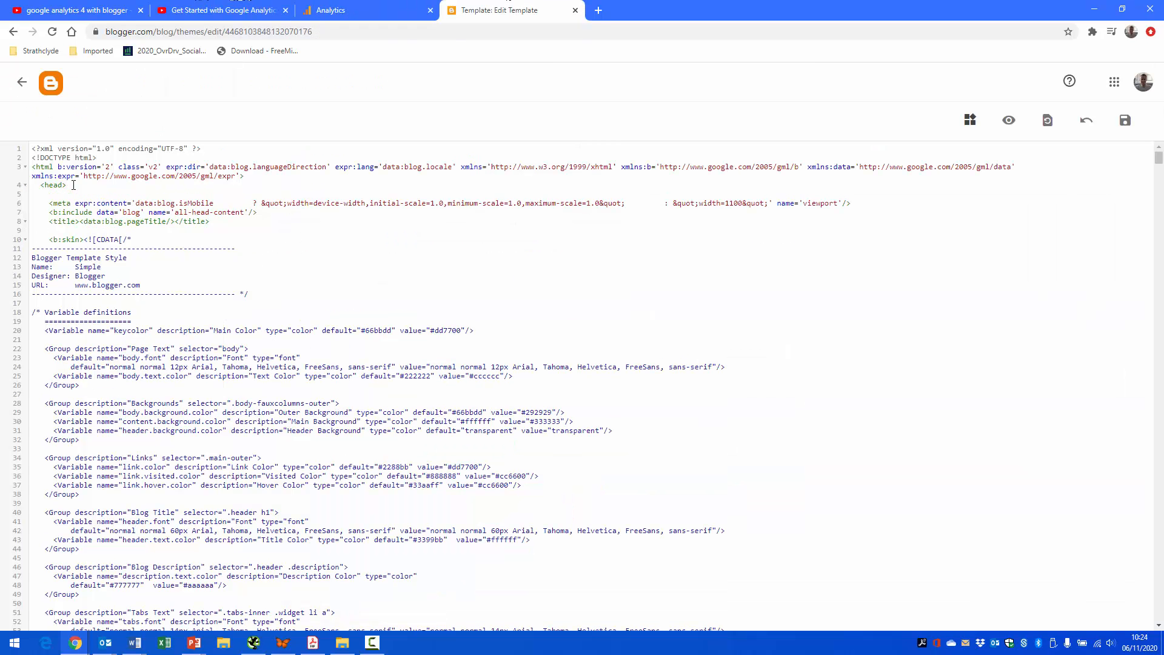
pyautogui.hotkey('ctrl', 'v')
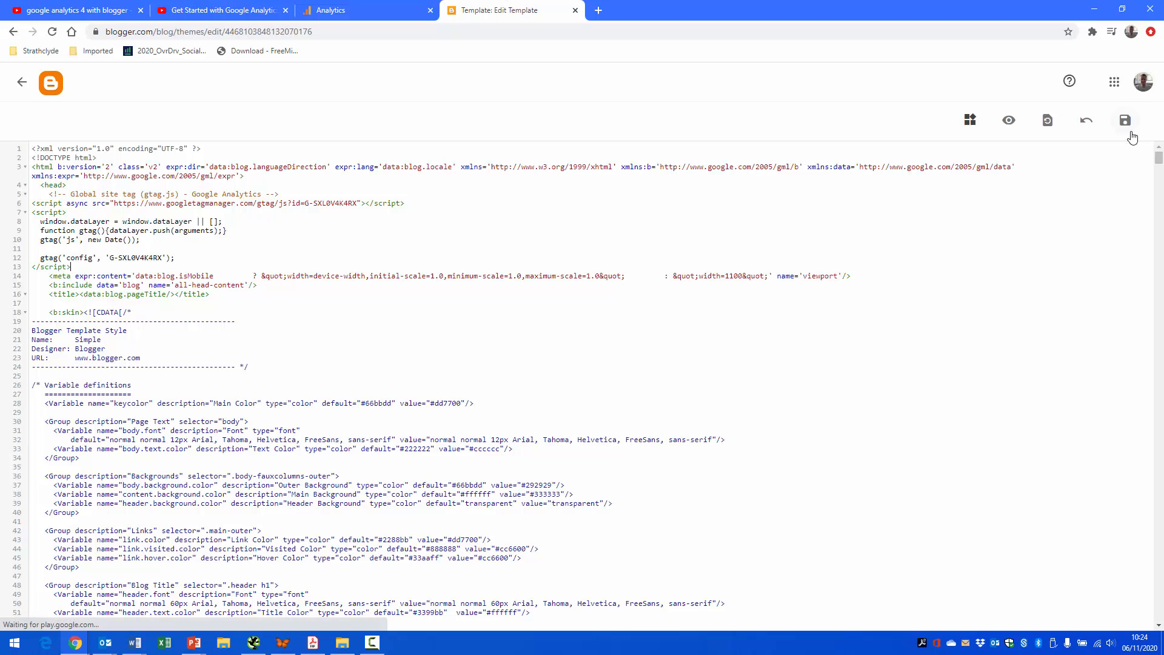
pyautogui.click(1125, 121)
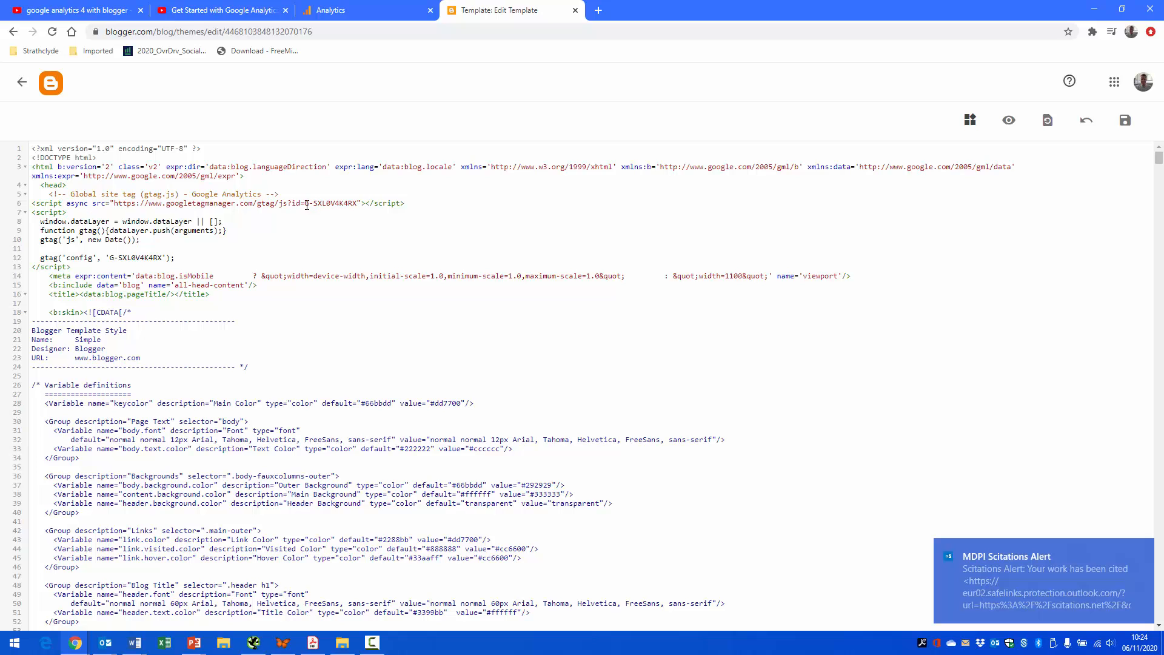
# Compare the measurement ID in the theme's inserted script with the one in the Google Analytics web stream details
pyautogui.moveTo(307, 203); pyautogui.dragTo(356, 207)
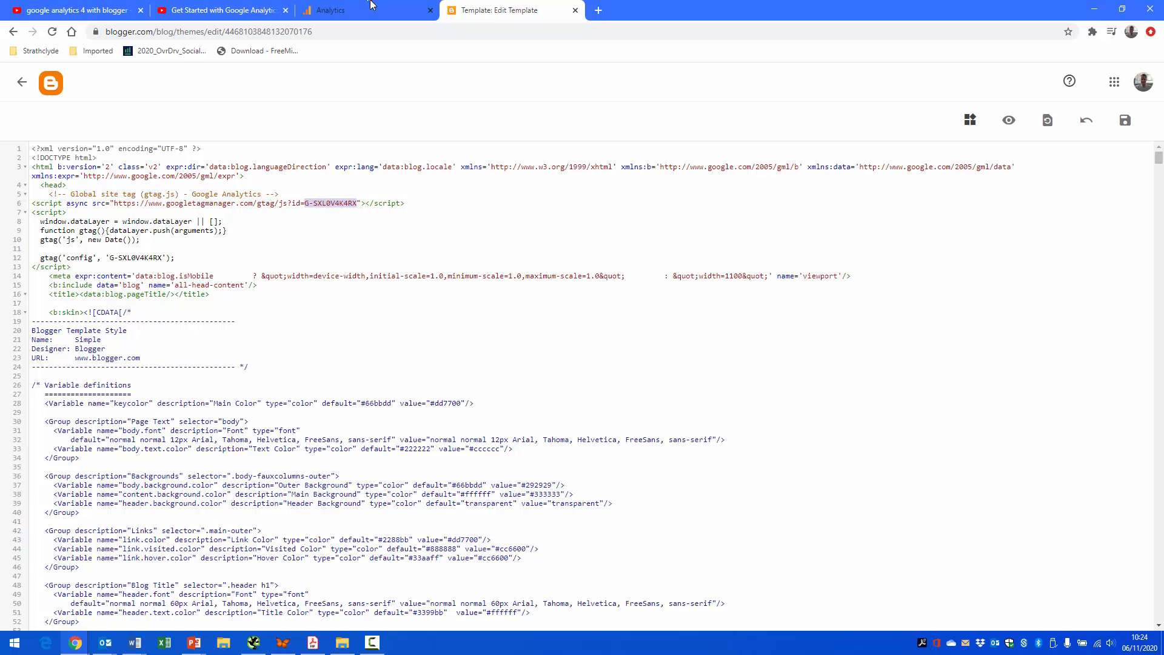
pyautogui.click(372, 7)
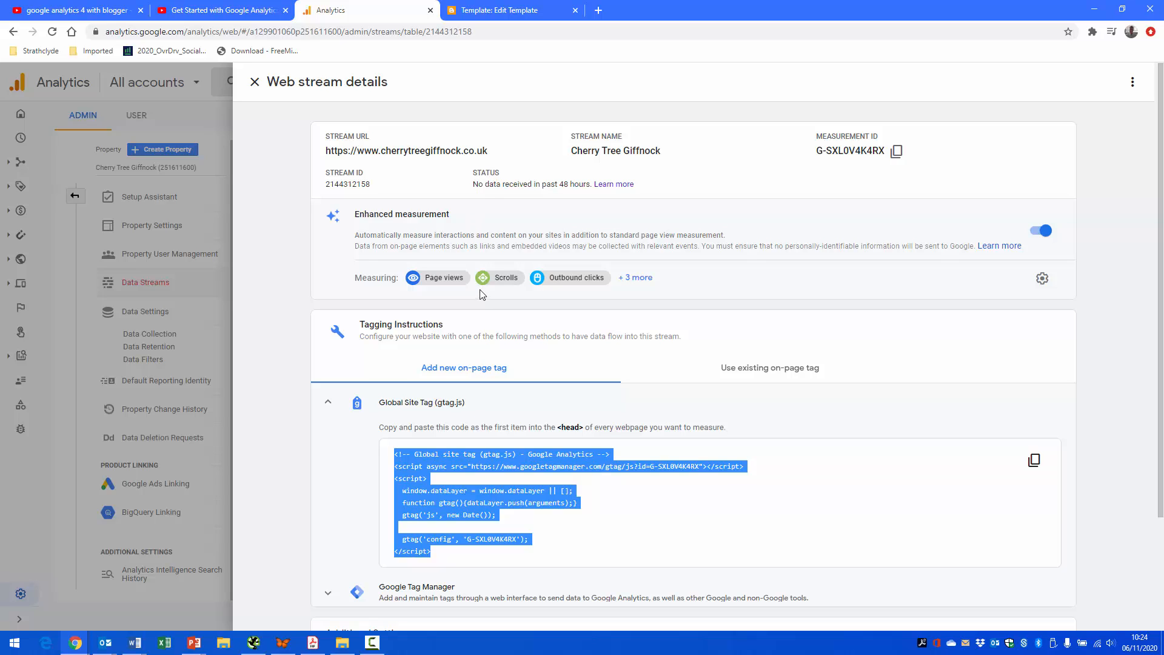
pyautogui.moveTo(815, 151); pyautogui.dragTo(883, 152)
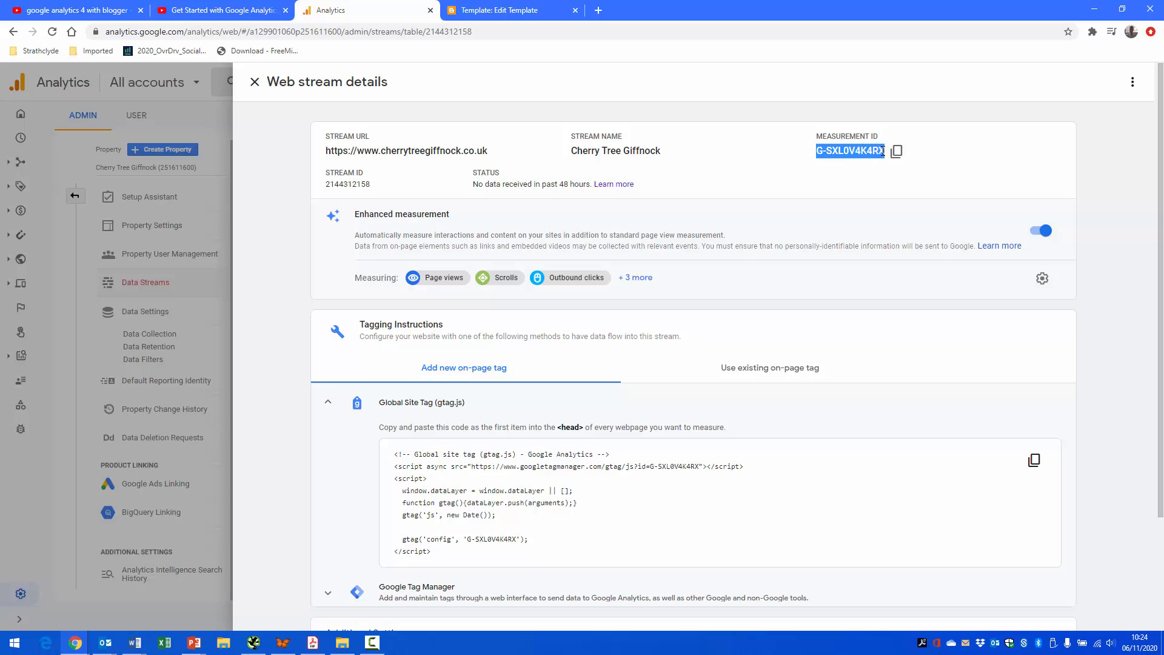